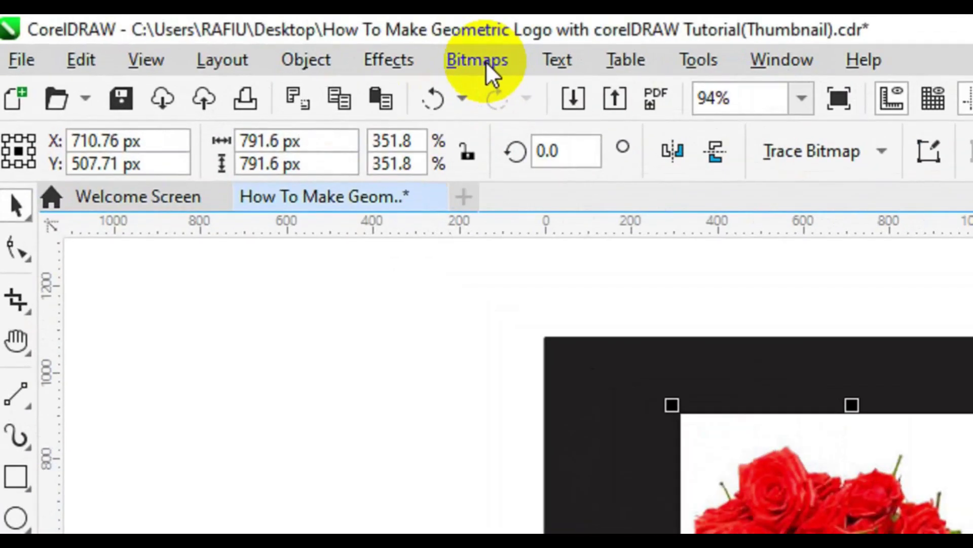
# Convert the rose image to a 300 dpi, CMYK Color (32-bit) bitmap with anti-aliasing and a transparent background
pyautogui.click(486, 62)
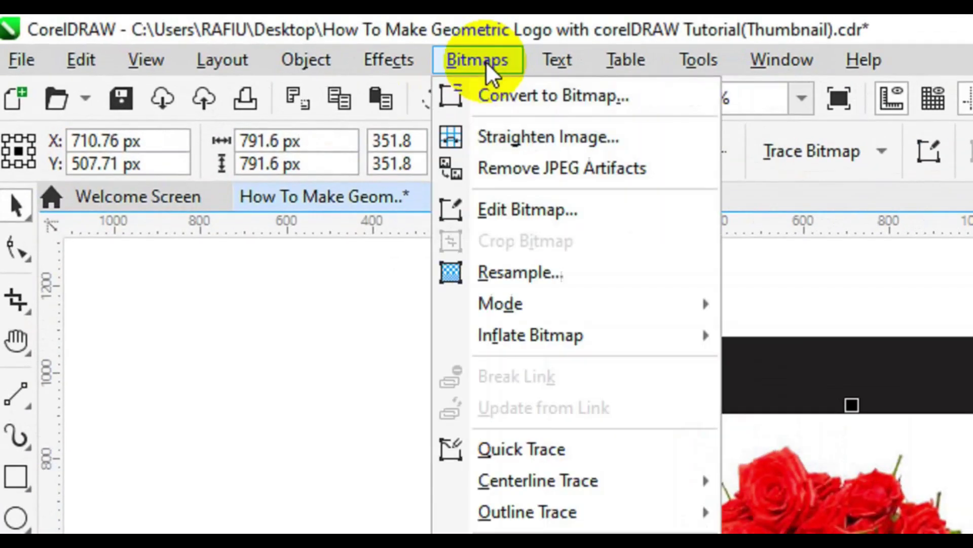
pyautogui.click(529, 96)
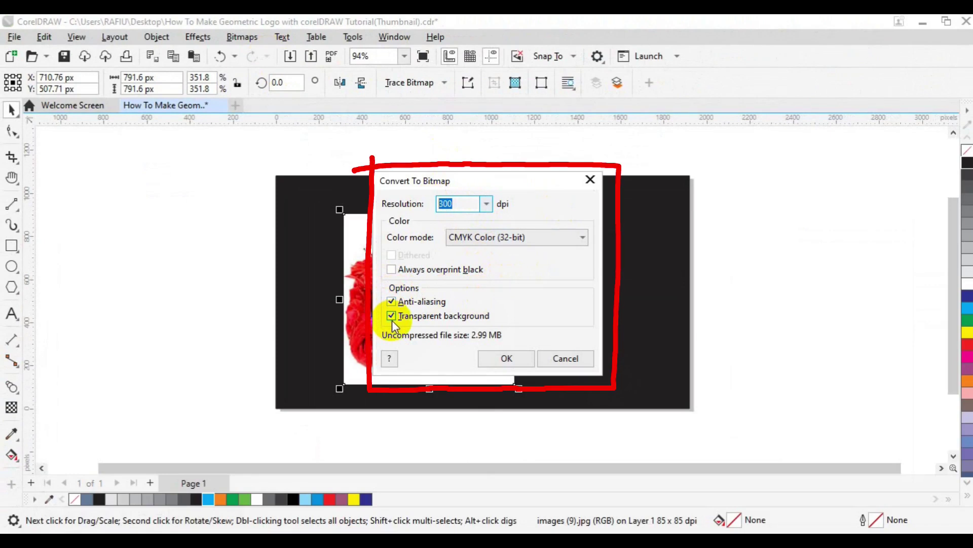
pyautogui.click(473, 240)
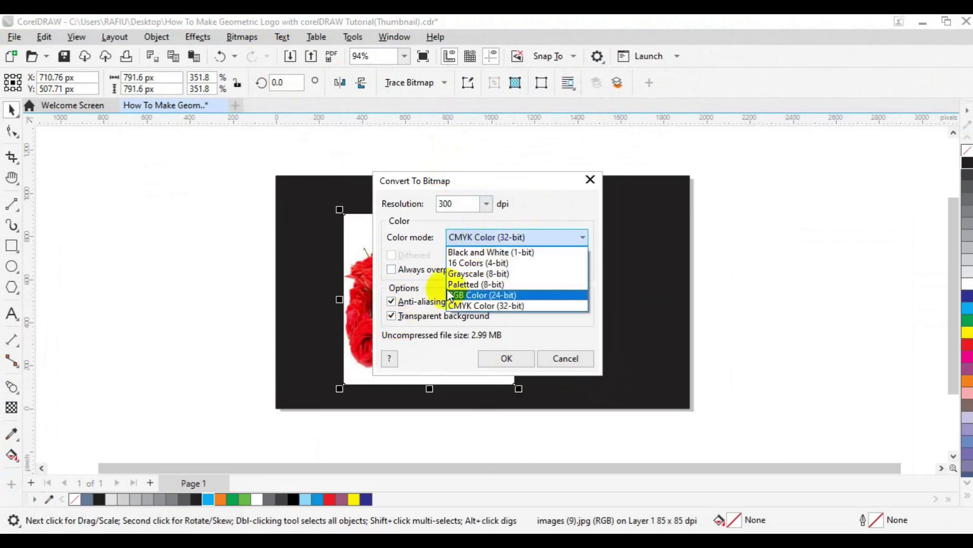
pyautogui.click(460, 304)
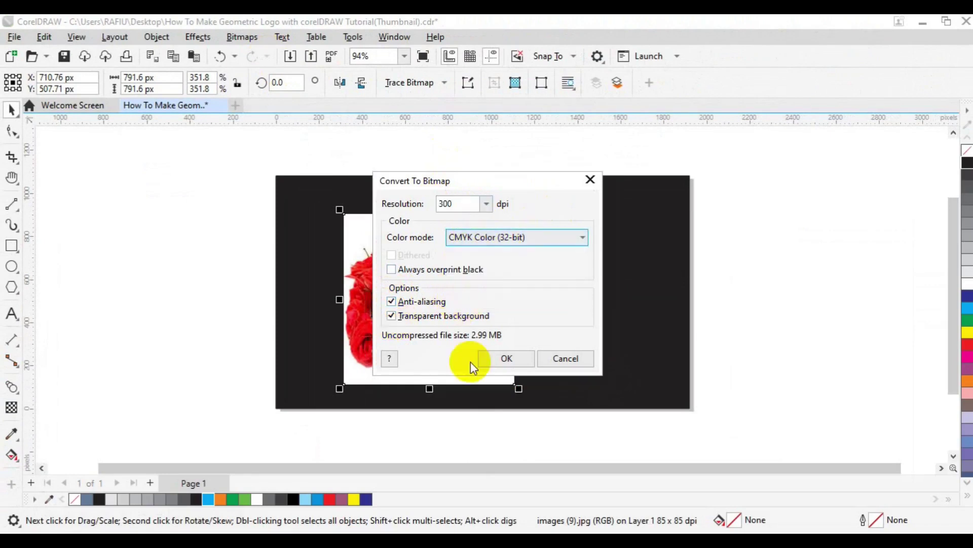
pyautogui.click(516, 358)
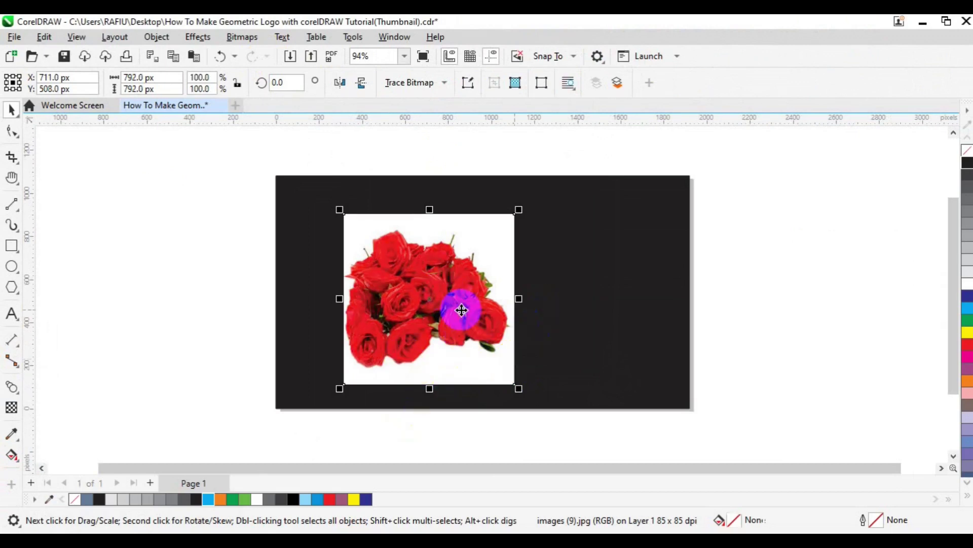
pyautogui.click(446, 251)
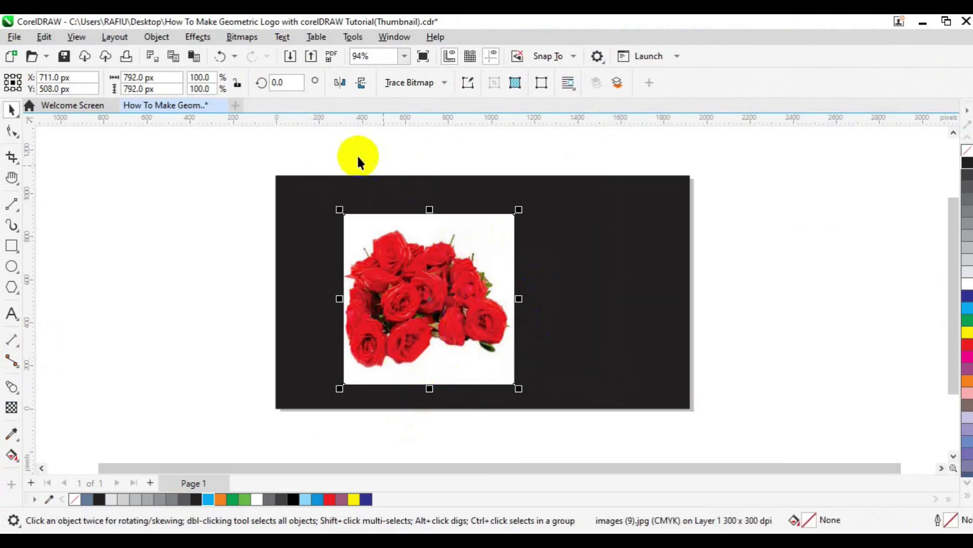
# Set up a Bitmap Mask for the rose image, sampling its white background as the first mask colour and enabling that colour
pyautogui.click(243, 38)
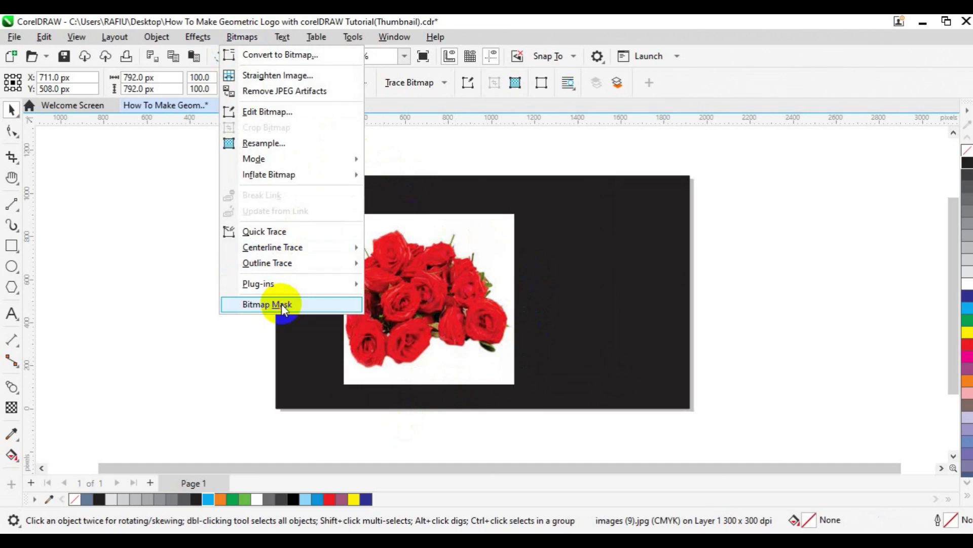
pyautogui.click(282, 304)
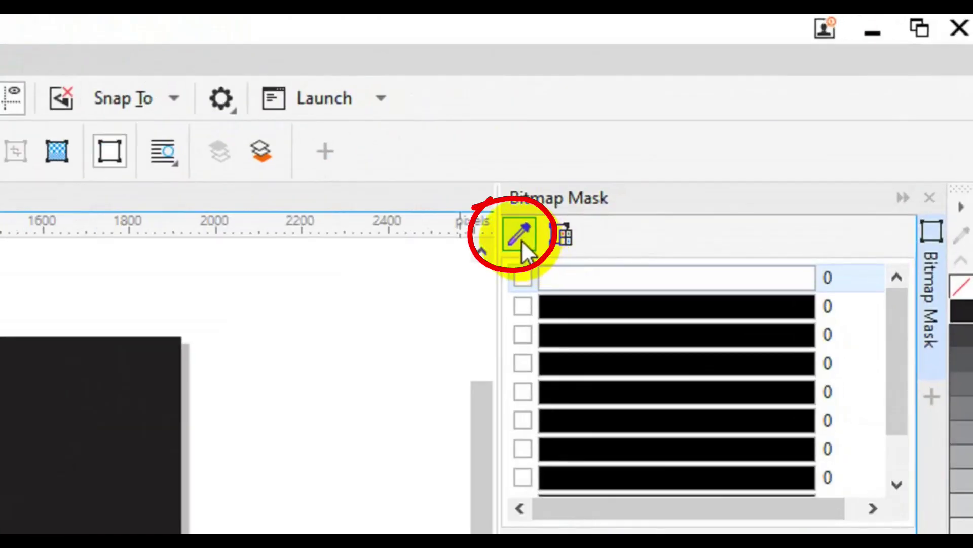
pyautogui.click(521, 240)
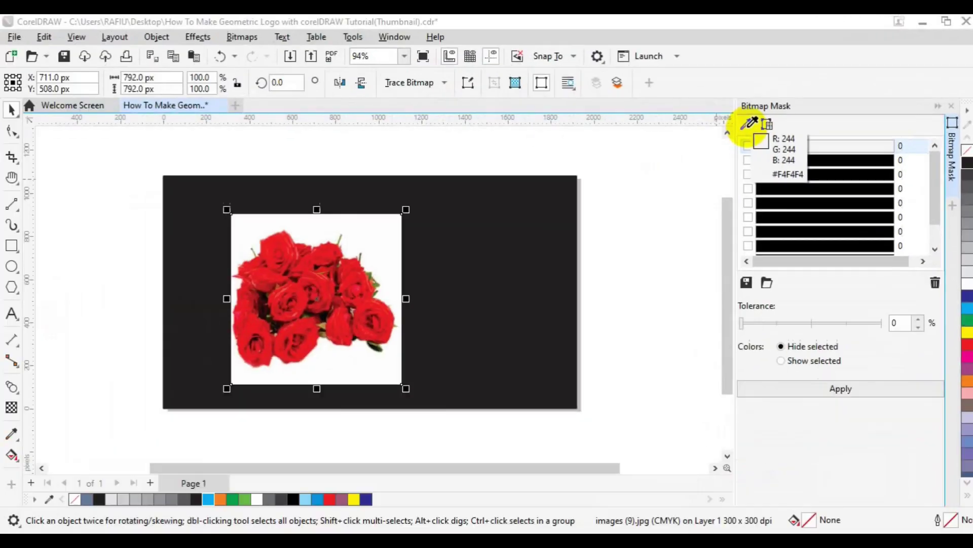
pyautogui.click(364, 353)
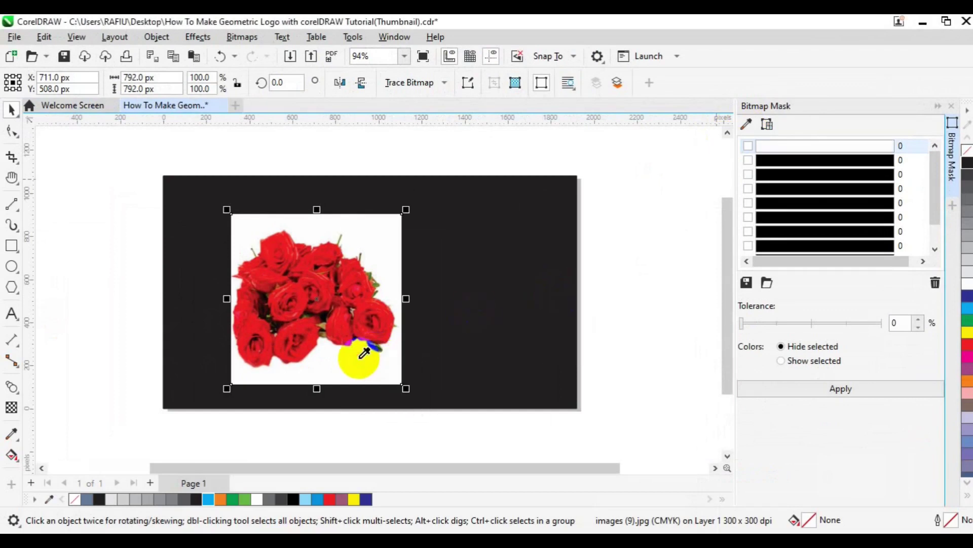
pyautogui.click(748, 146)
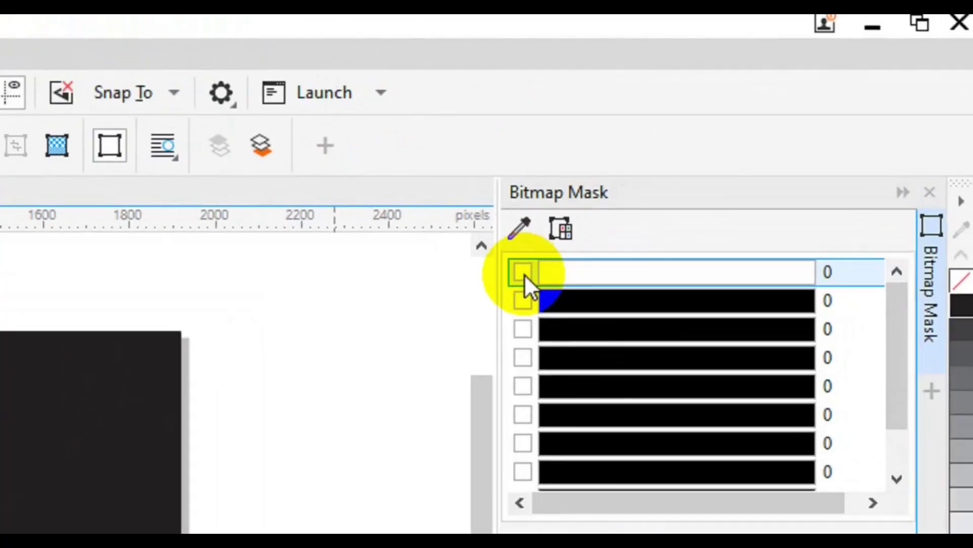
pyautogui.click(524, 274)
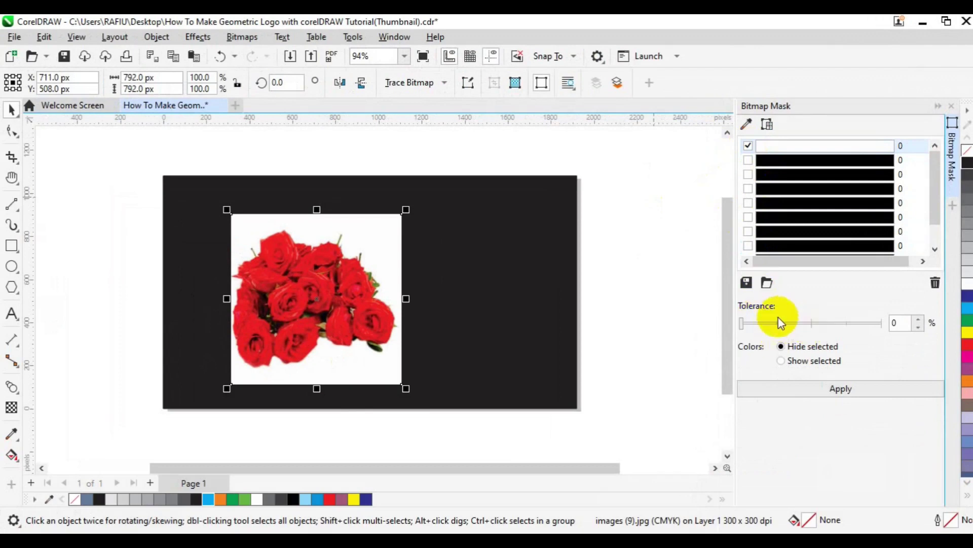
# Hide the sampled white in the rose image at 75% tolerance, and reapply the mask at 80%
pyautogui.moveTo(742, 323); pyautogui.dragTo(848, 336)
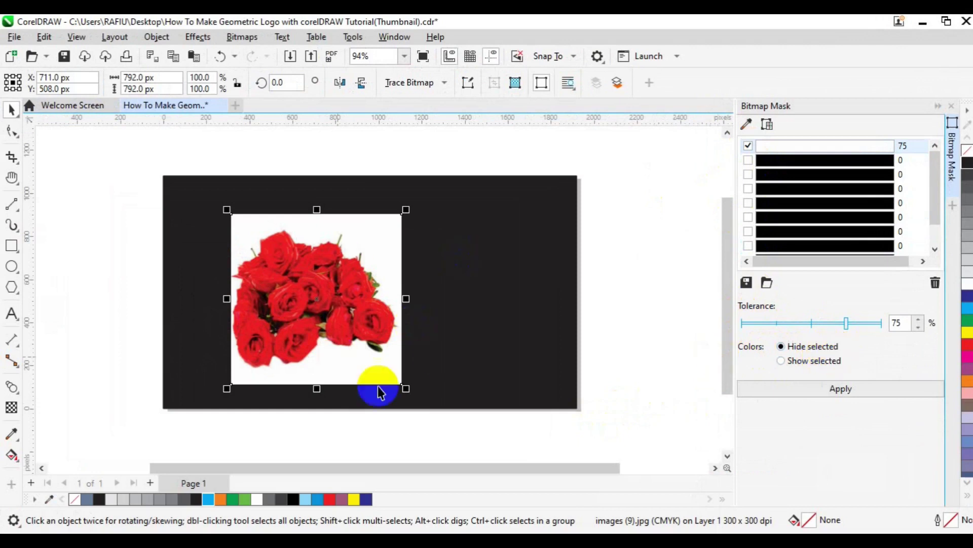
pyautogui.click(811, 400)
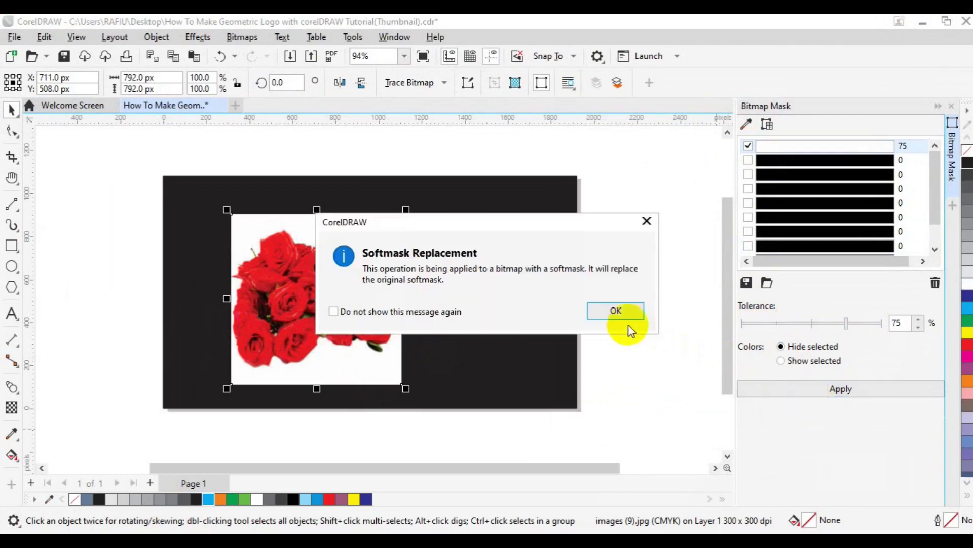
pyautogui.click(623, 321)
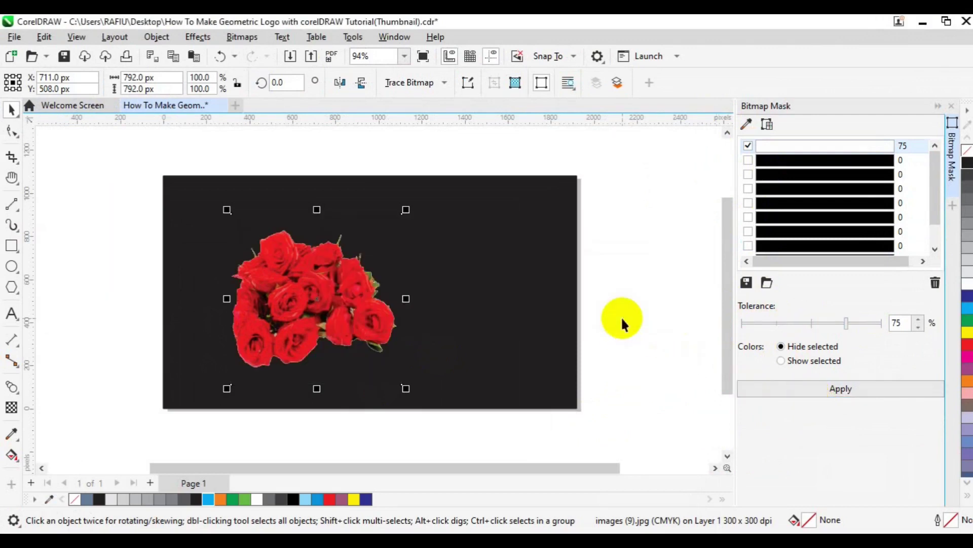
pyautogui.click(855, 323)
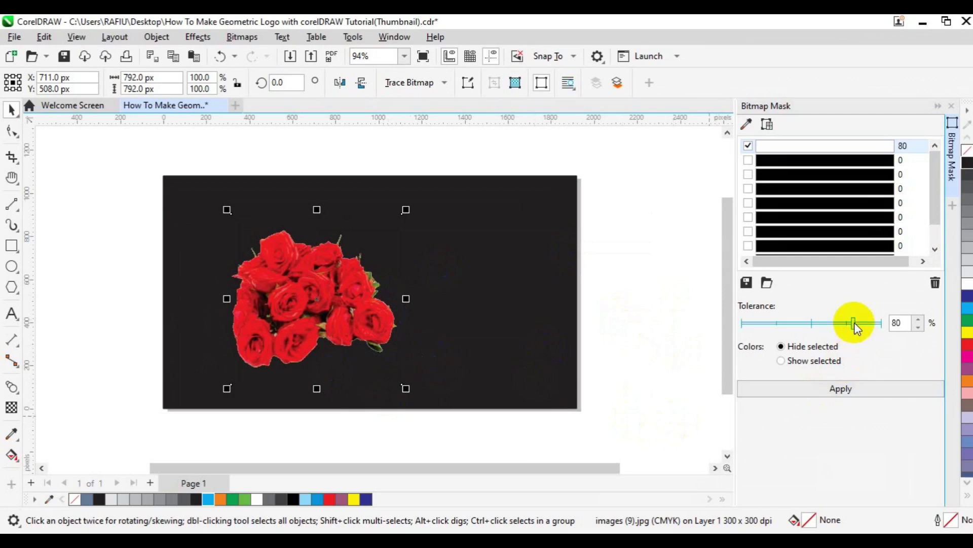
pyautogui.click(840, 389)
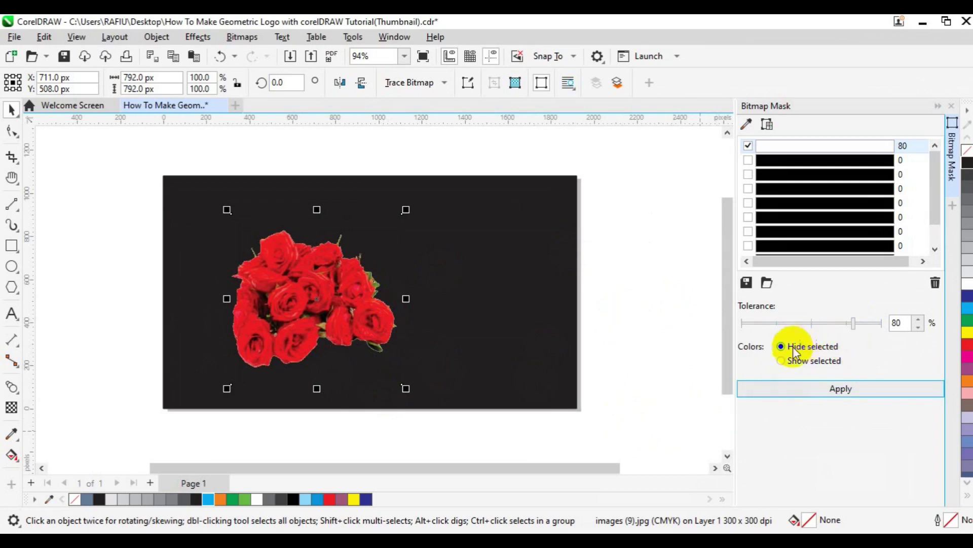
# Apply the rose image's mask with Show selected to keep only the white area, and place the image near the page centre
pyautogui.click(782, 361)
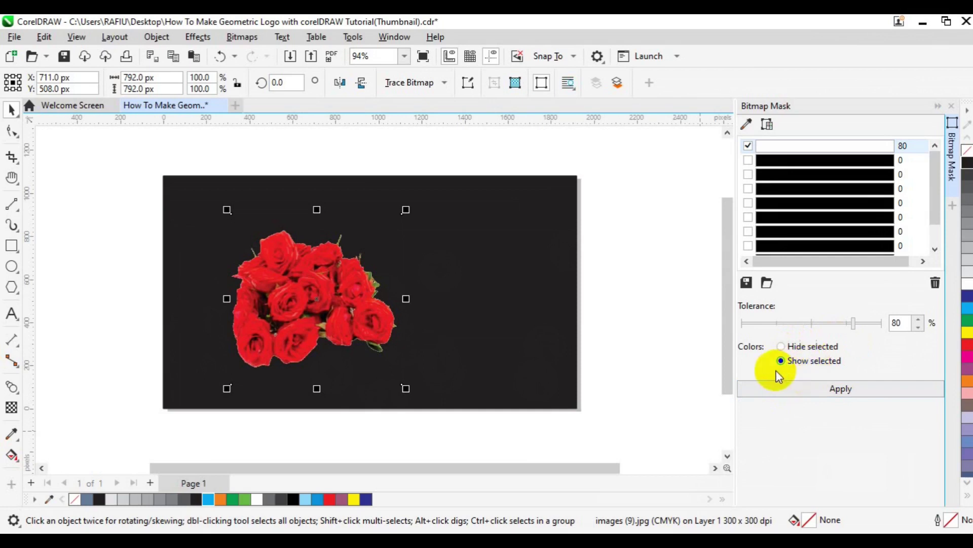
pyautogui.click(803, 393)
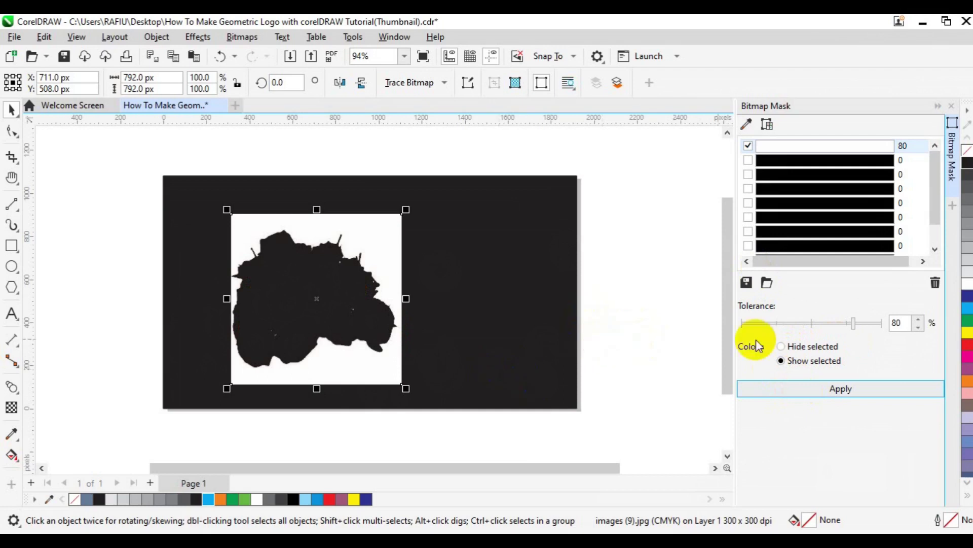
pyautogui.hotkey('ctrl', 'z')
pyautogui.click(243, 254)
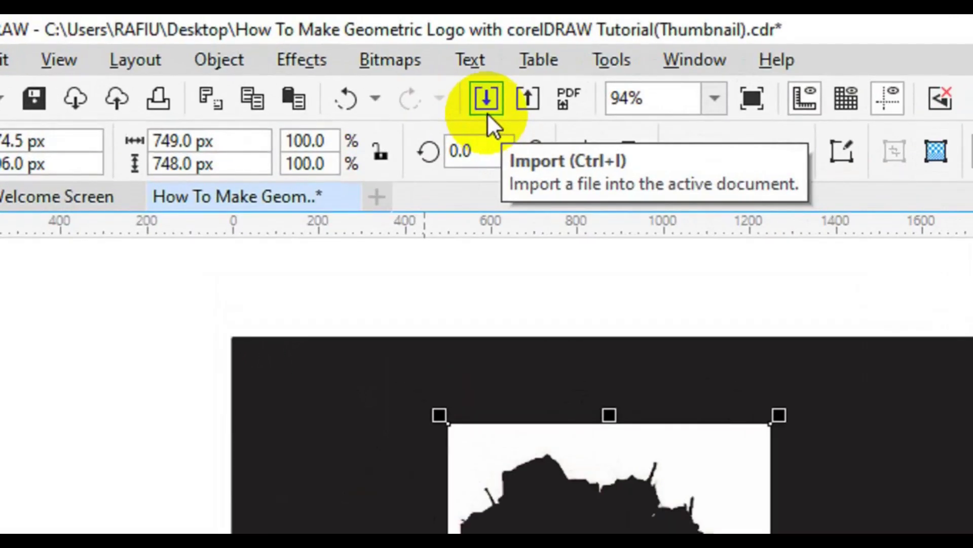
# Import the JPEG of the jacket with the red tie and place it beside the rose image at about 546 × 679 px
pyautogui.click(487, 105)
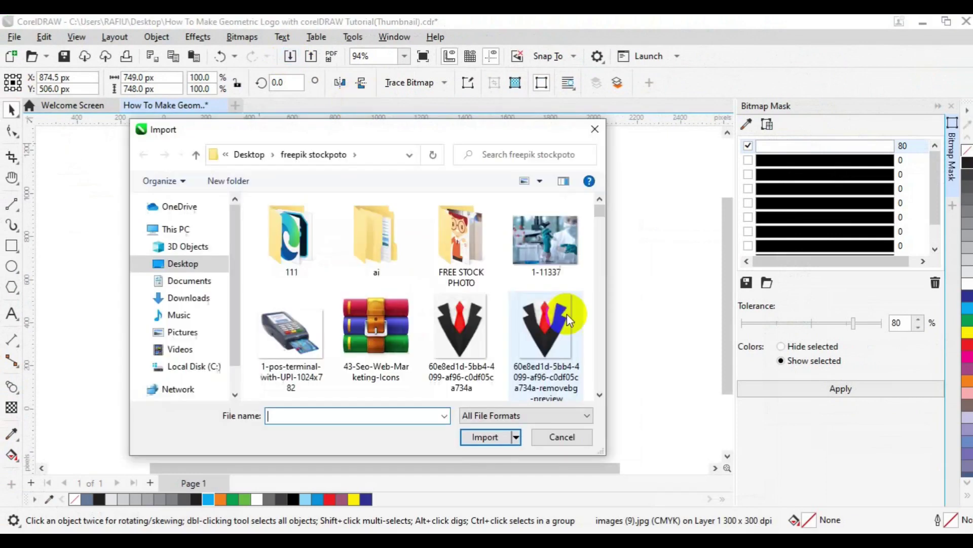
pyautogui.click(446, 335)
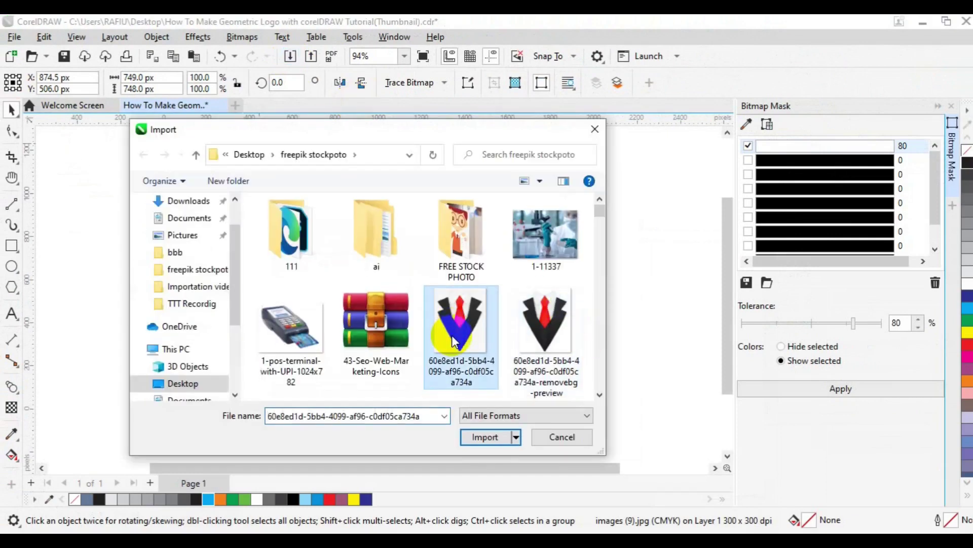
pyautogui.click(466, 436)
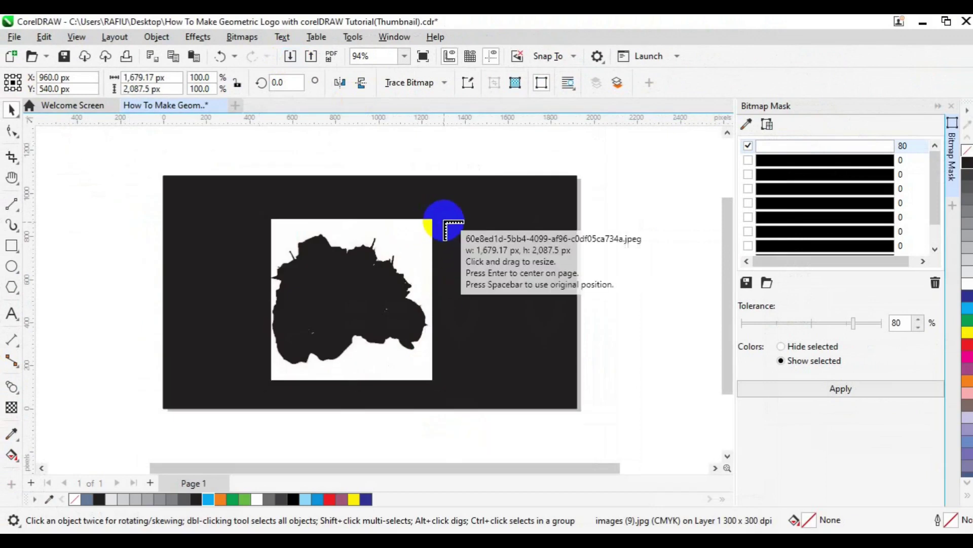
pyautogui.moveTo(444, 219); pyautogui.dragTo(563, 366)
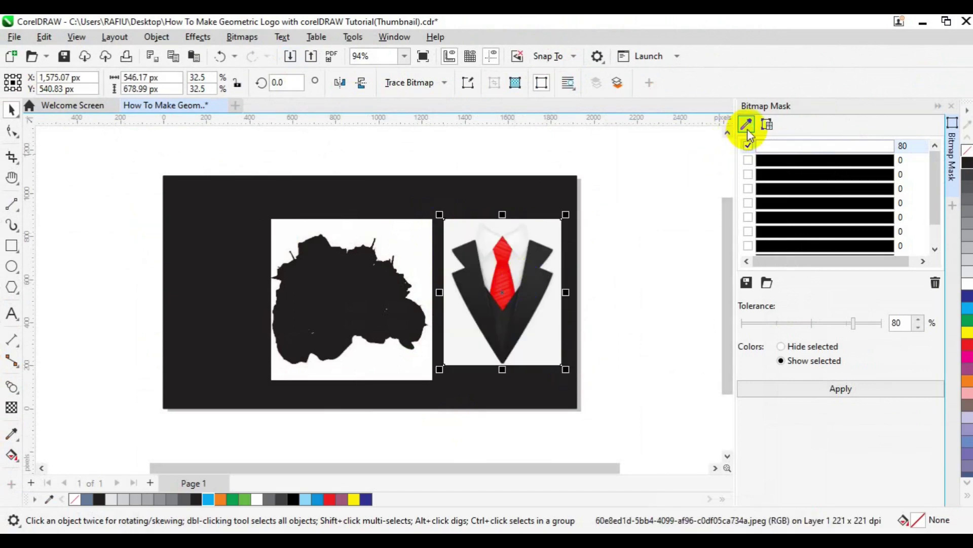
# Sample the tie's red as the mask colour and apply the mask with Show selected at 80% tolerance
pyautogui.click(509, 262)
pyautogui.click(504, 270)
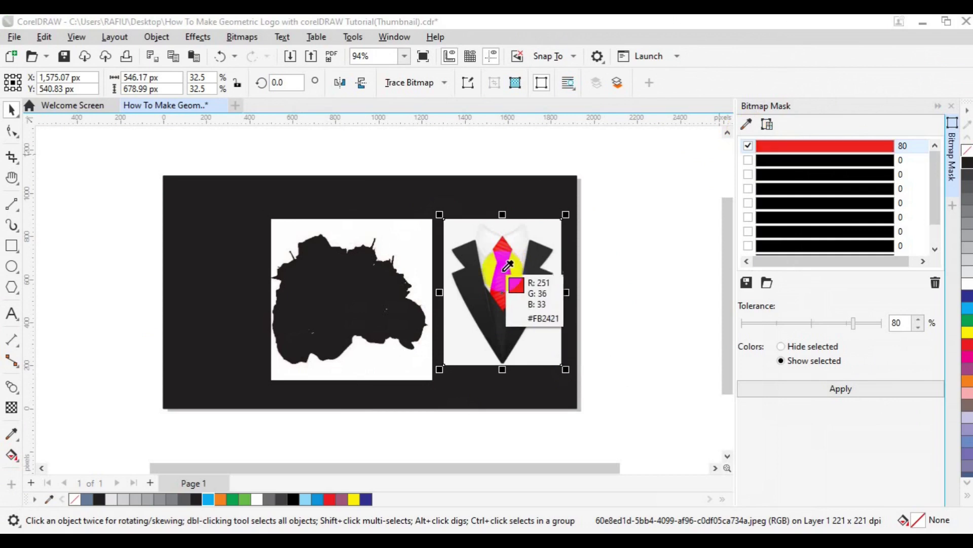
pyautogui.click(508, 266)
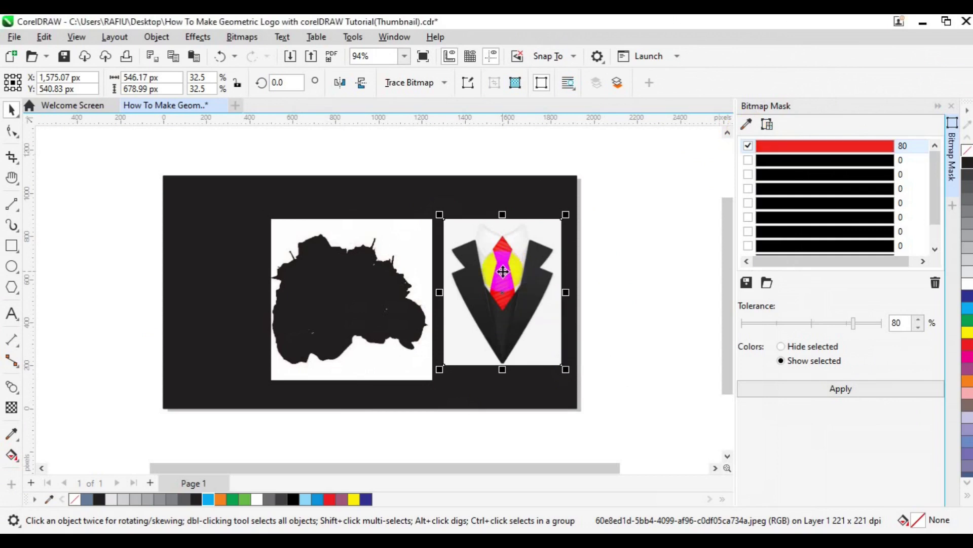
pyautogui.click(766, 393)
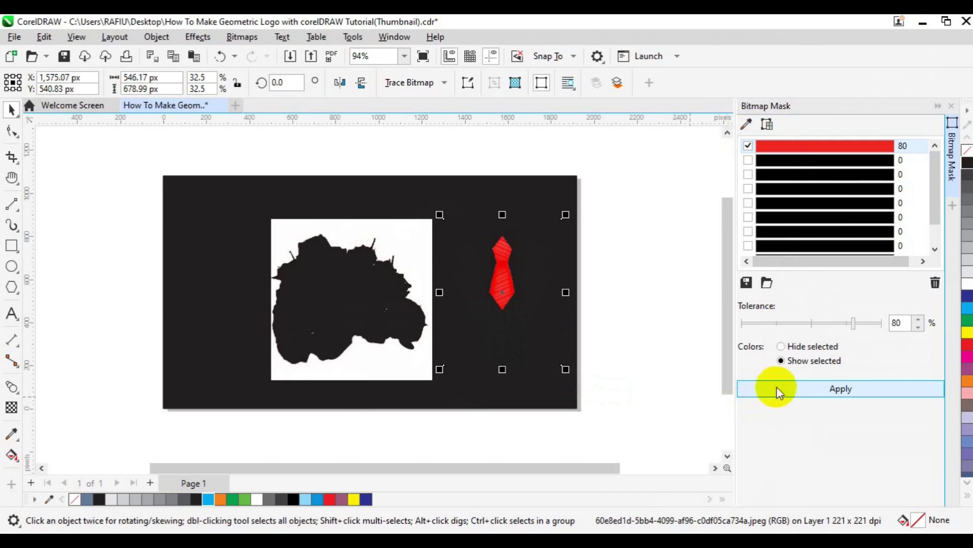
# Apply the jacket image's mask with Hide selected to remove the red tie, and set the tolerance to 85%
pyautogui.click(781, 346)
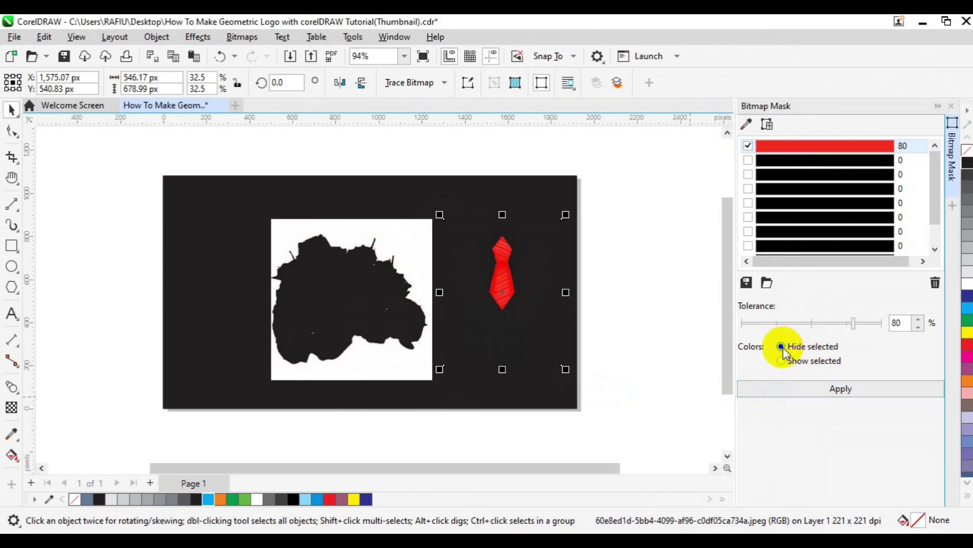
pyautogui.click(794, 398)
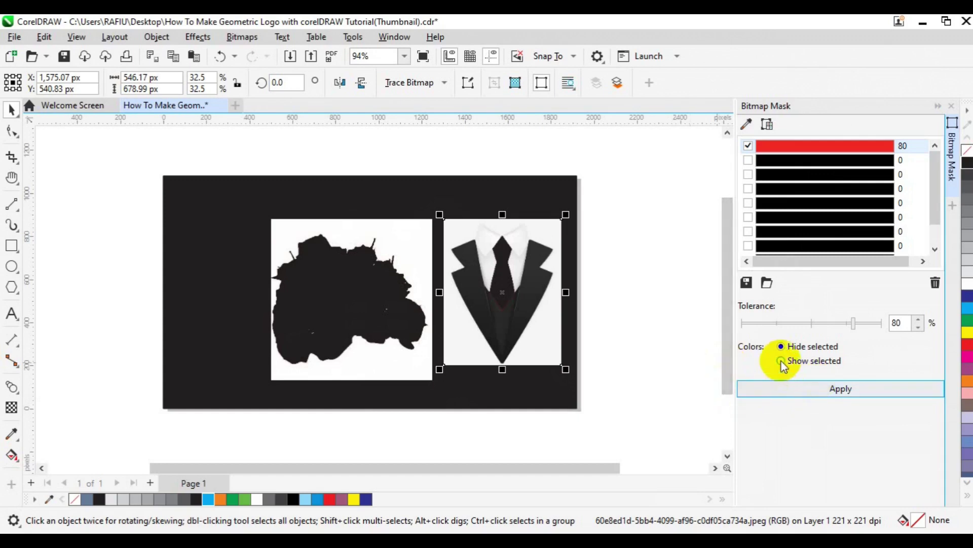
pyautogui.click(853, 327)
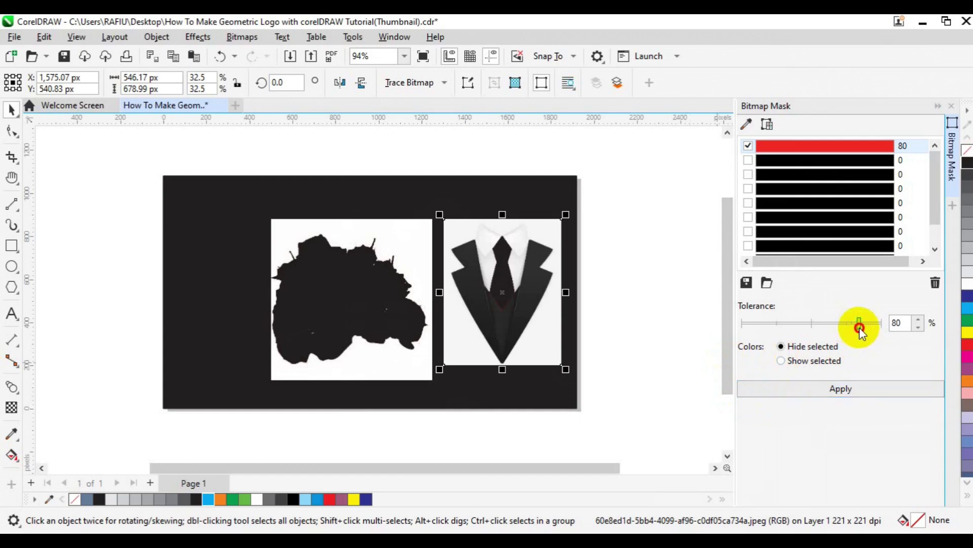
pyautogui.moveTo(861, 327); pyautogui.dragTo(860, 327)
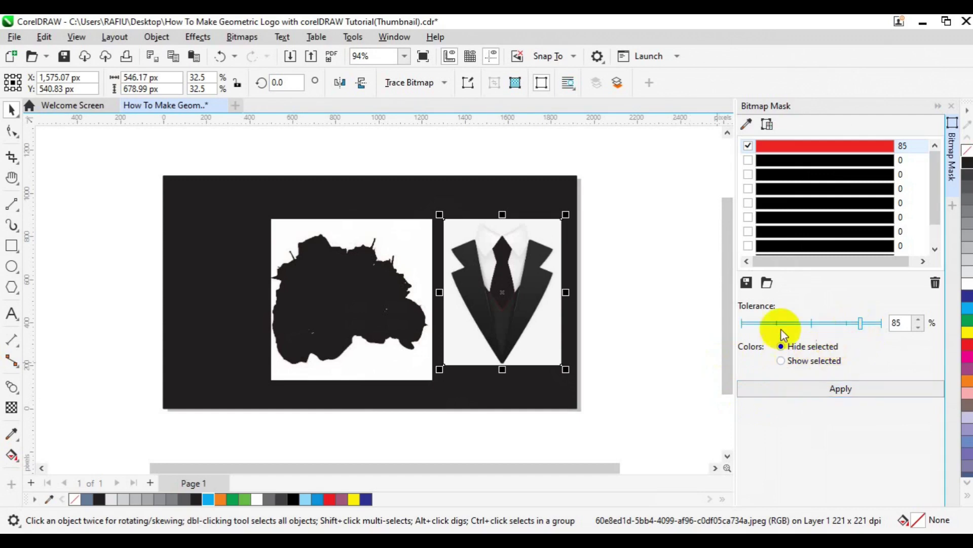
# Fill the dark background rectangle with blue (C100 M100 Y0 K0)
pyautogui.click(535, 406)
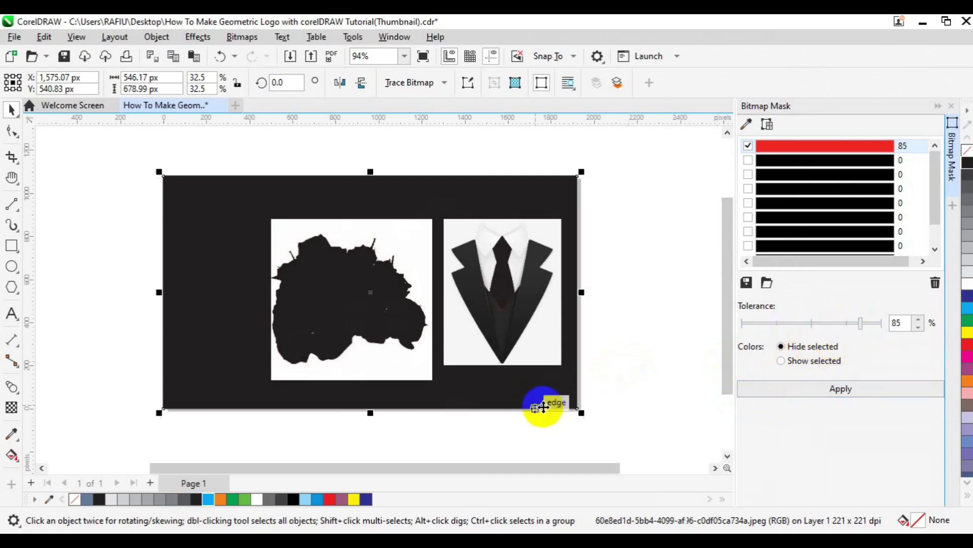
pyautogui.click(969, 296)
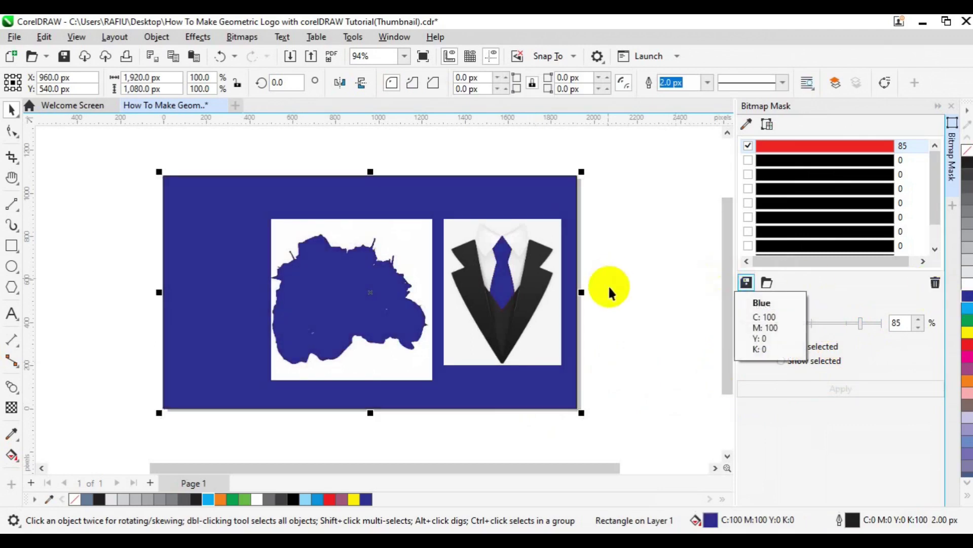
# Apply the jacket image's mask with Show selected at 85% tolerance to keep only the red tie
pyautogui.click(518, 332)
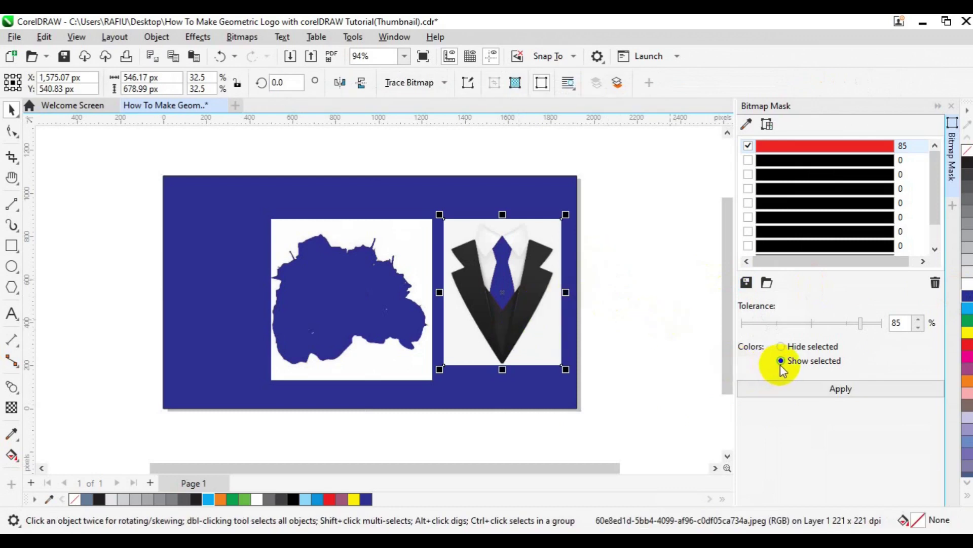
pyautogui.click(779, 396)
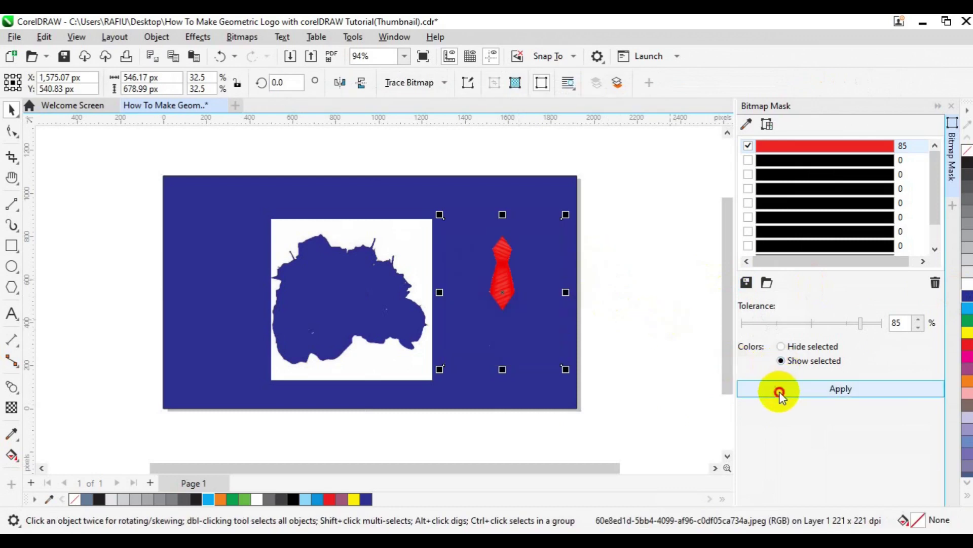